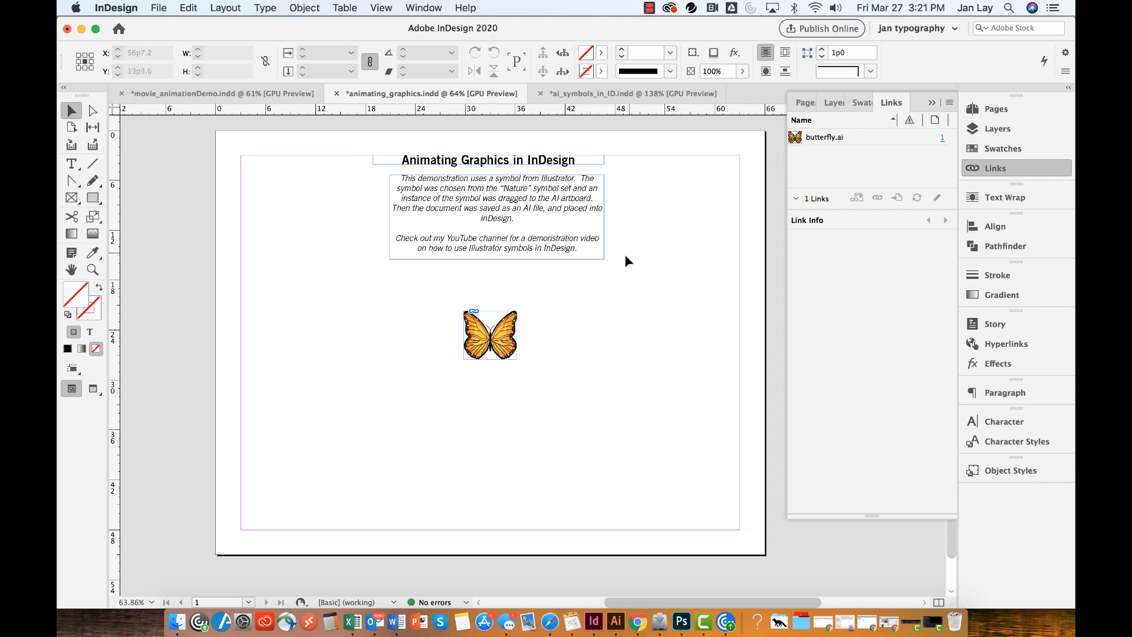
# Select the placed butterfly graphic, switch to the Digital Publishing workspace and show the Animation settings
pyautogui.click(509, 344)
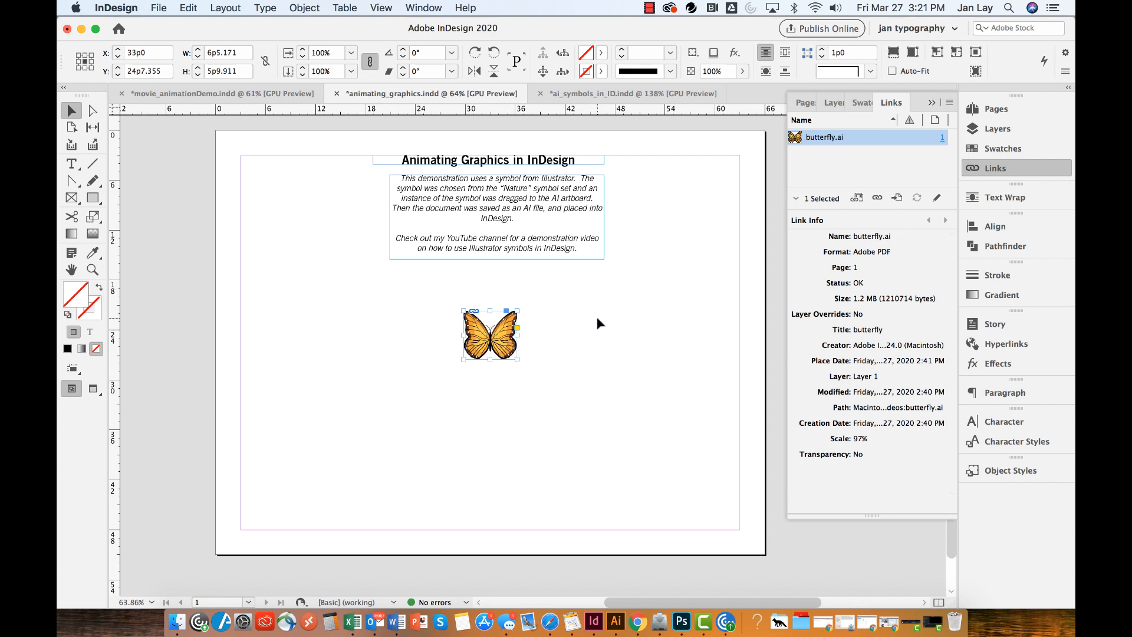
pyautogui.click(956, 29)
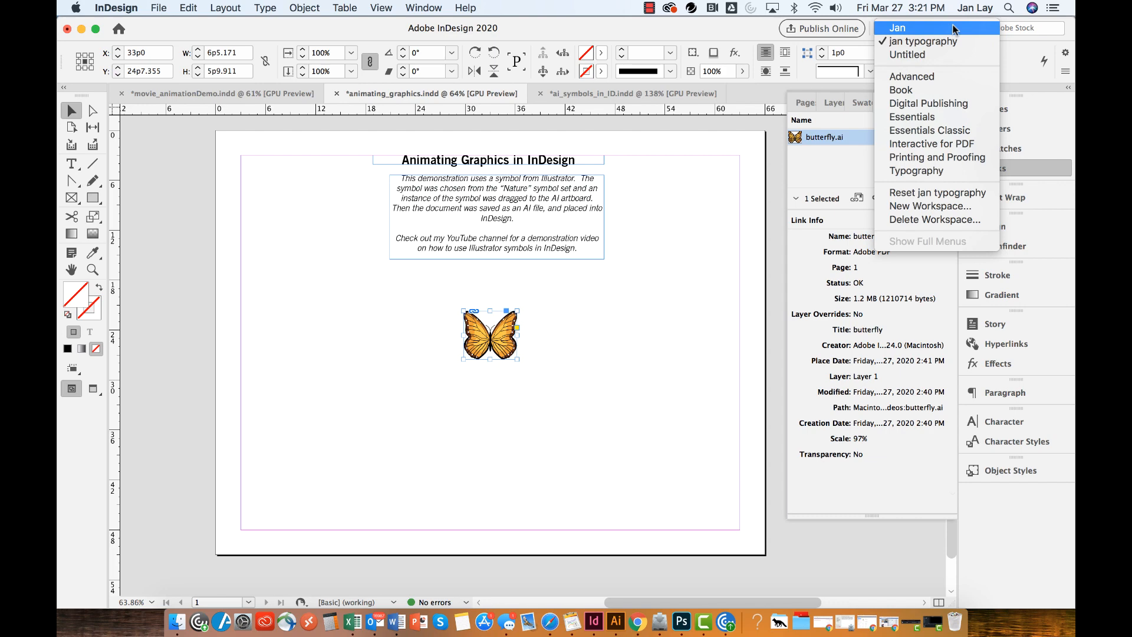
pyautogui.click(931, 103)
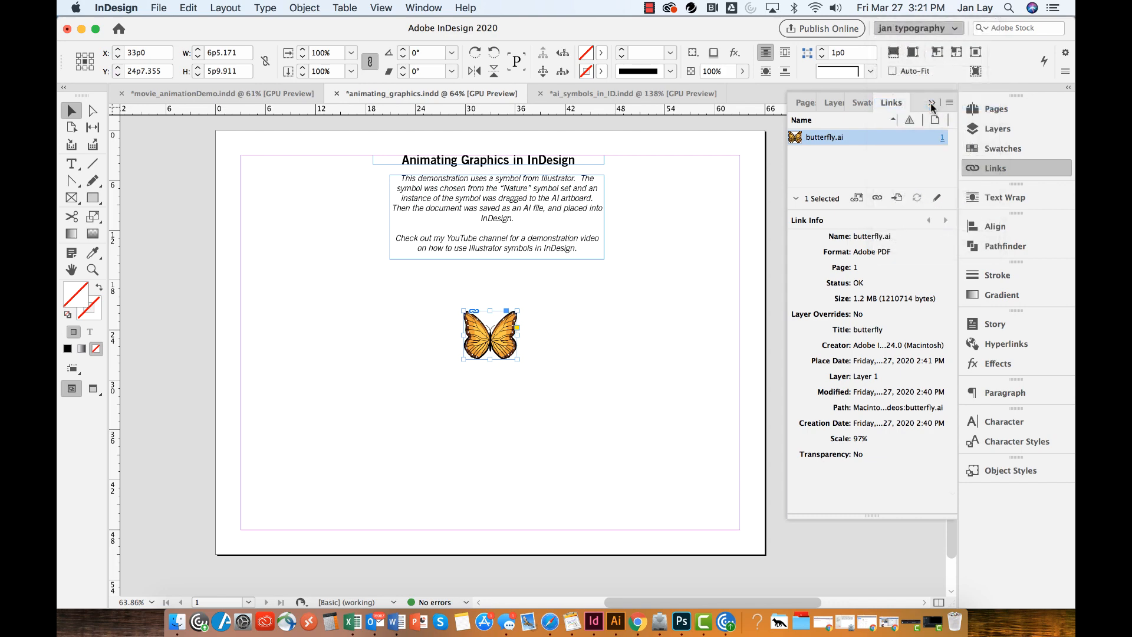
pyautogui.click(1019, 103)
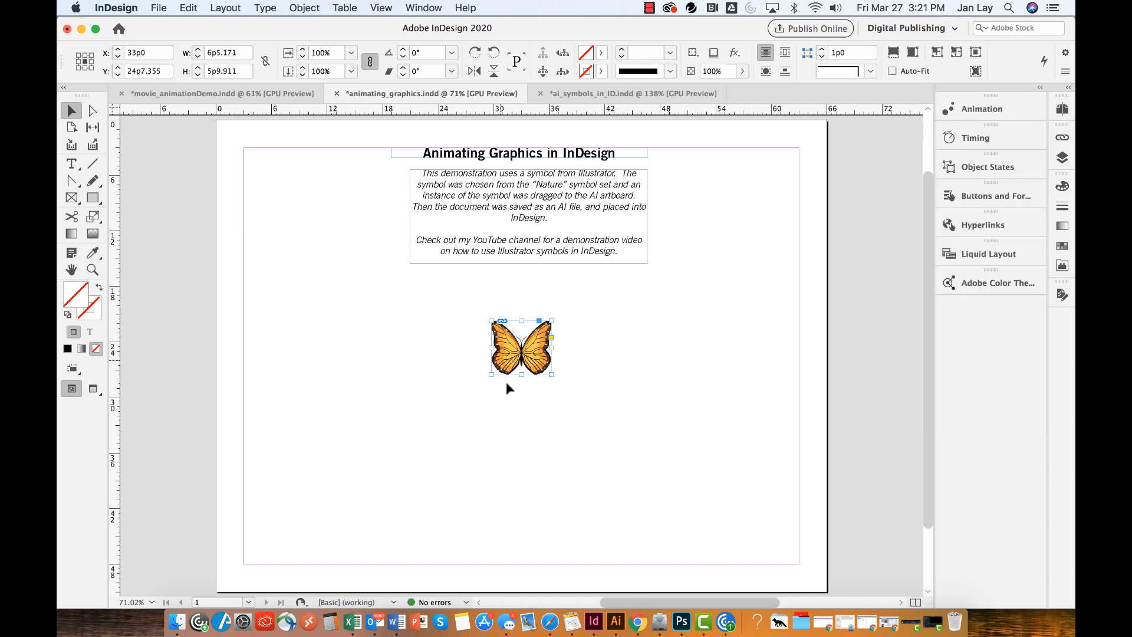
pyautogui.click(982, 107)
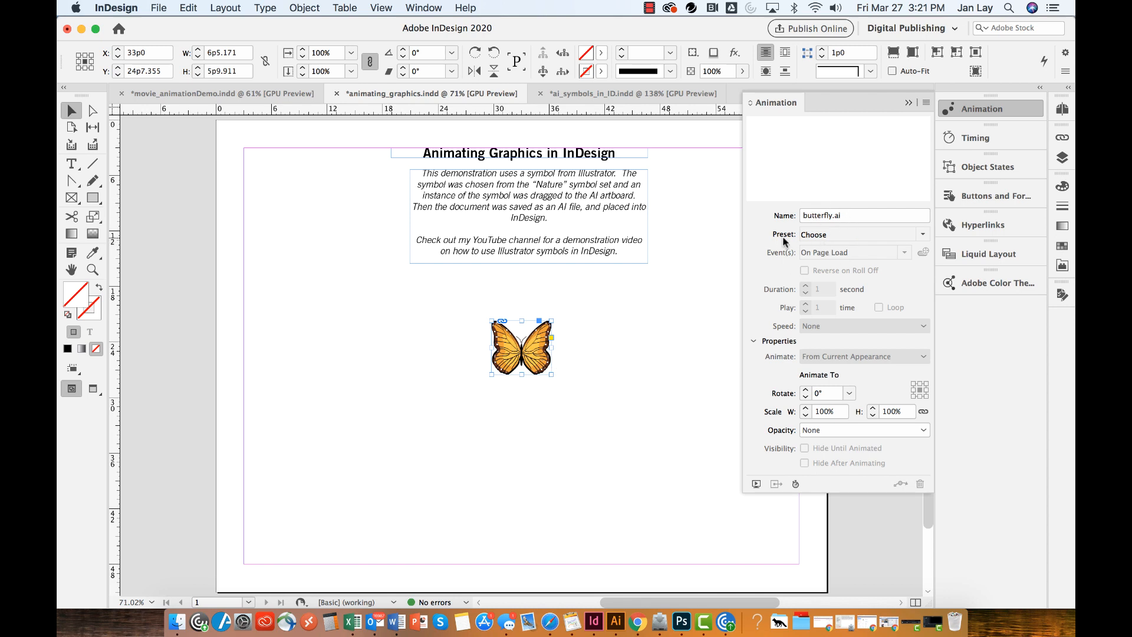
# Apply the Dance motion preset to the butterfly, triggered On Page Load
pyautogui.click(923, 235)
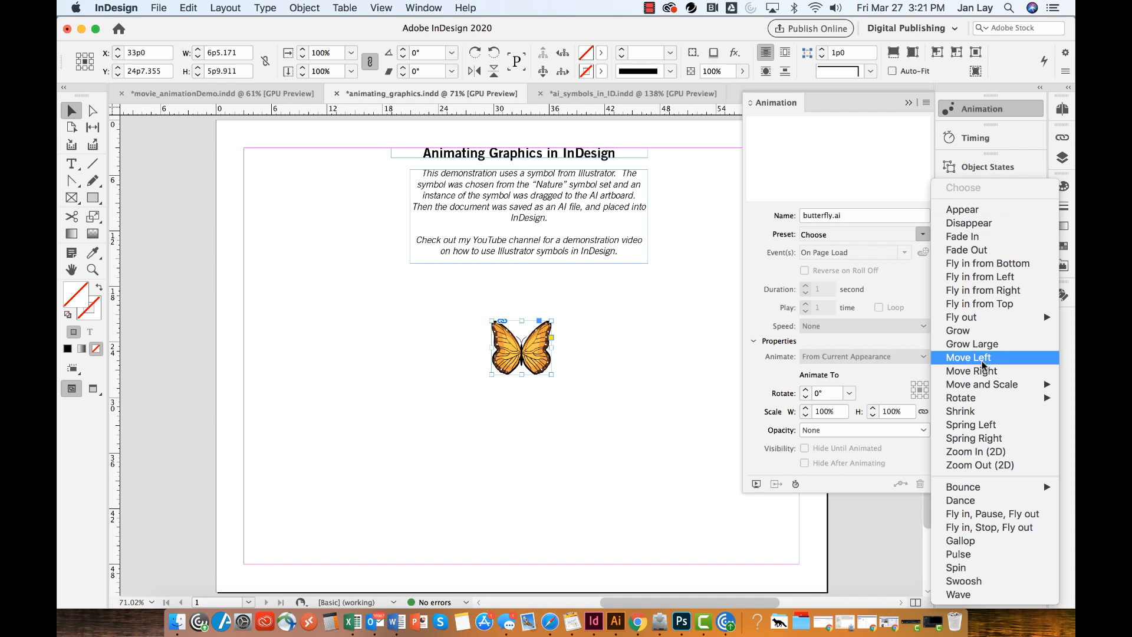
pyautogui.click(987, 501)
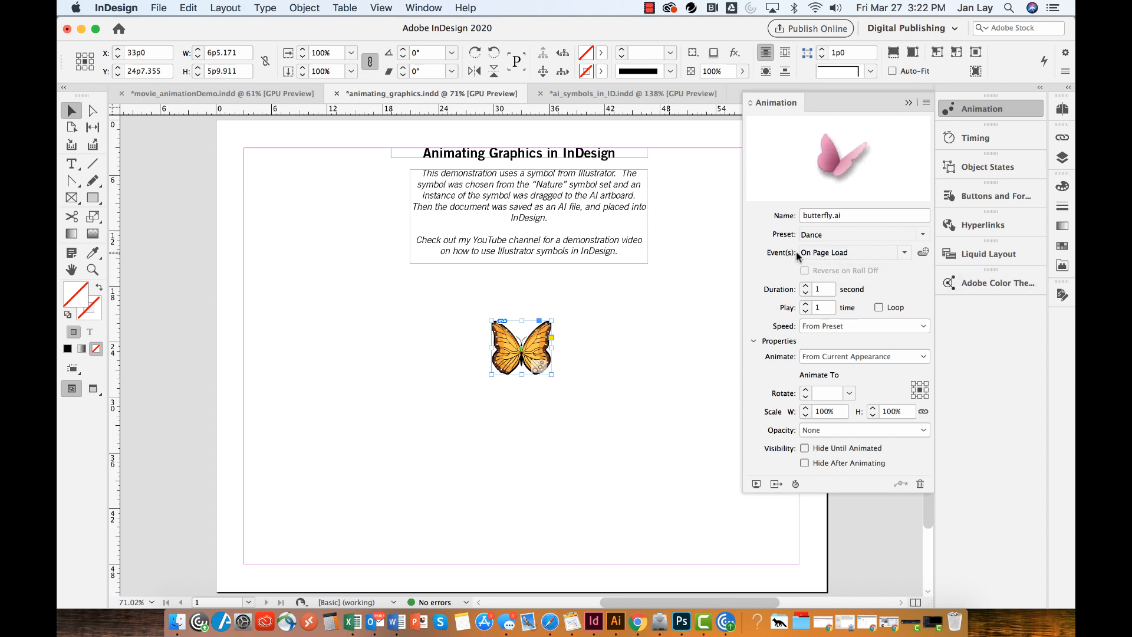
pyautogui.click(903, 254)
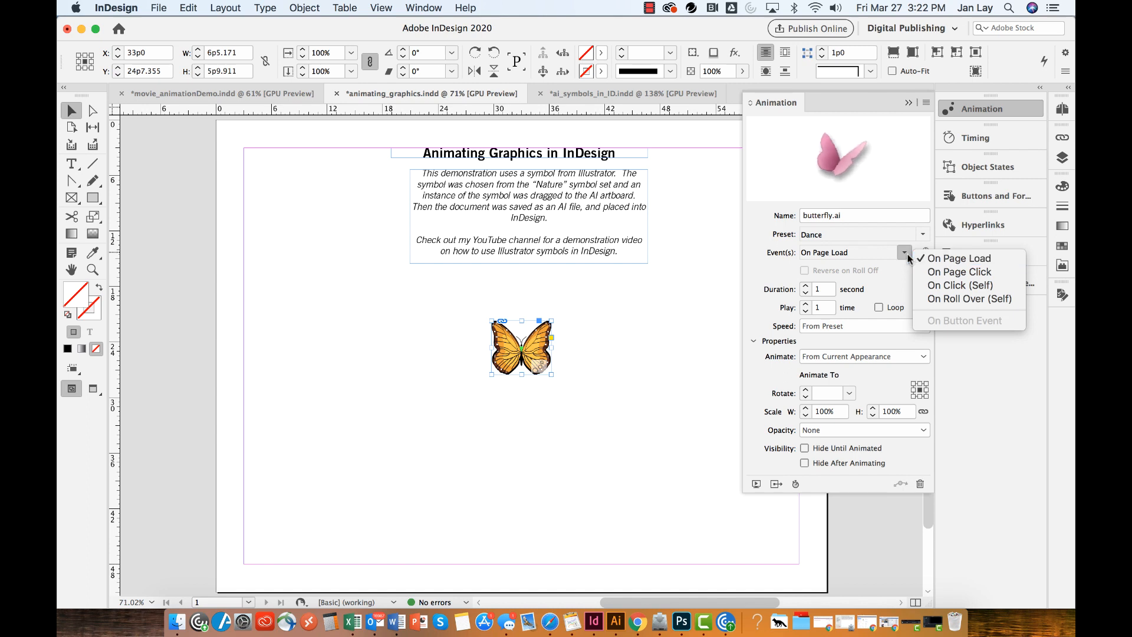
pyautogui.click(879, 255)
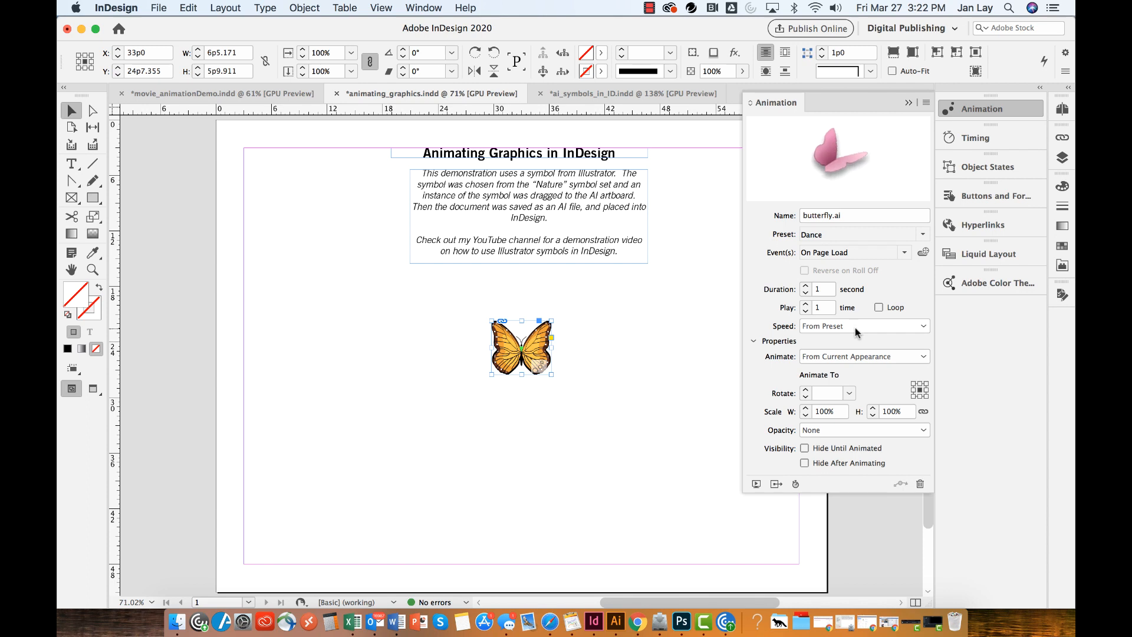
# Examine the animation's Properties section and the options available for the Animate setting
pyautogui.click(753, 342)
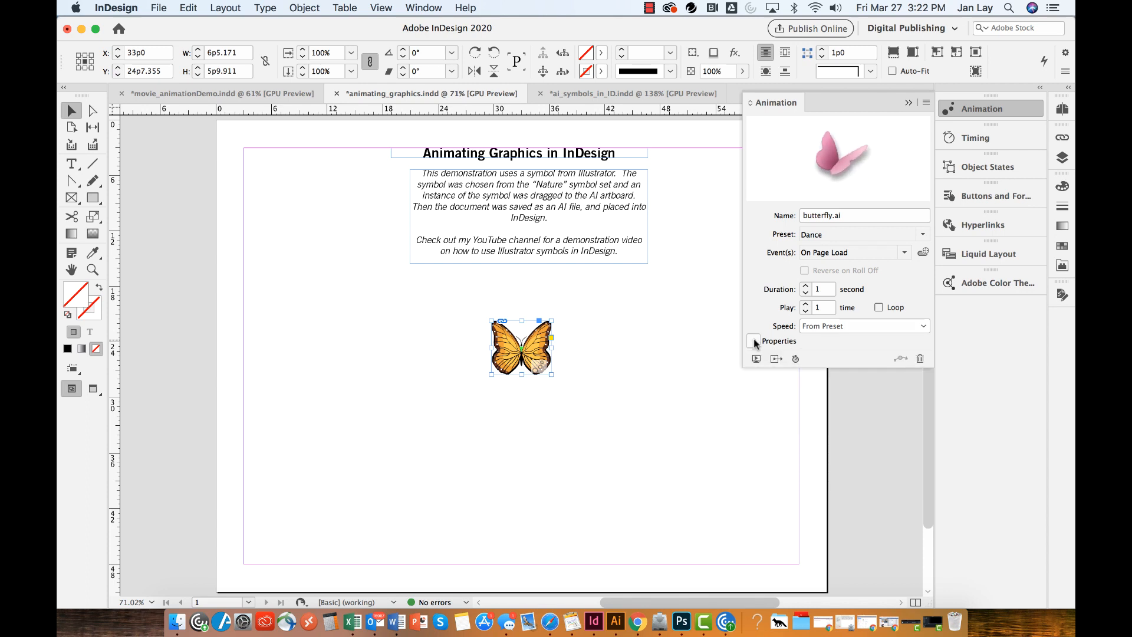
pyautogui.click(755, 342)
pyautogui.click(756, 343)
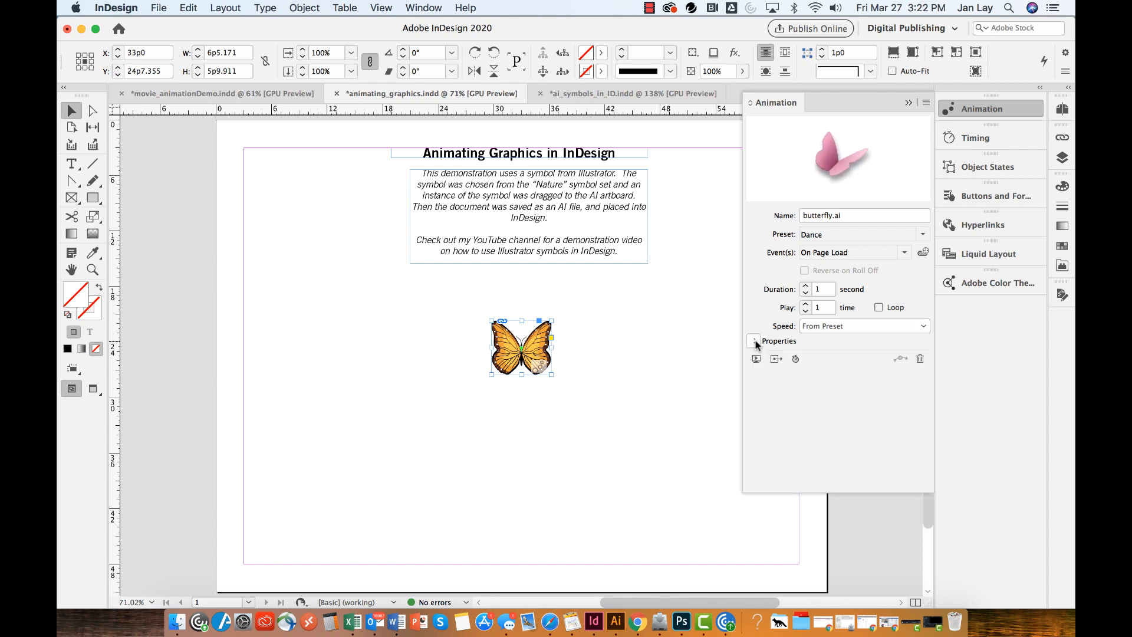
pyautogui.click(754, 342)
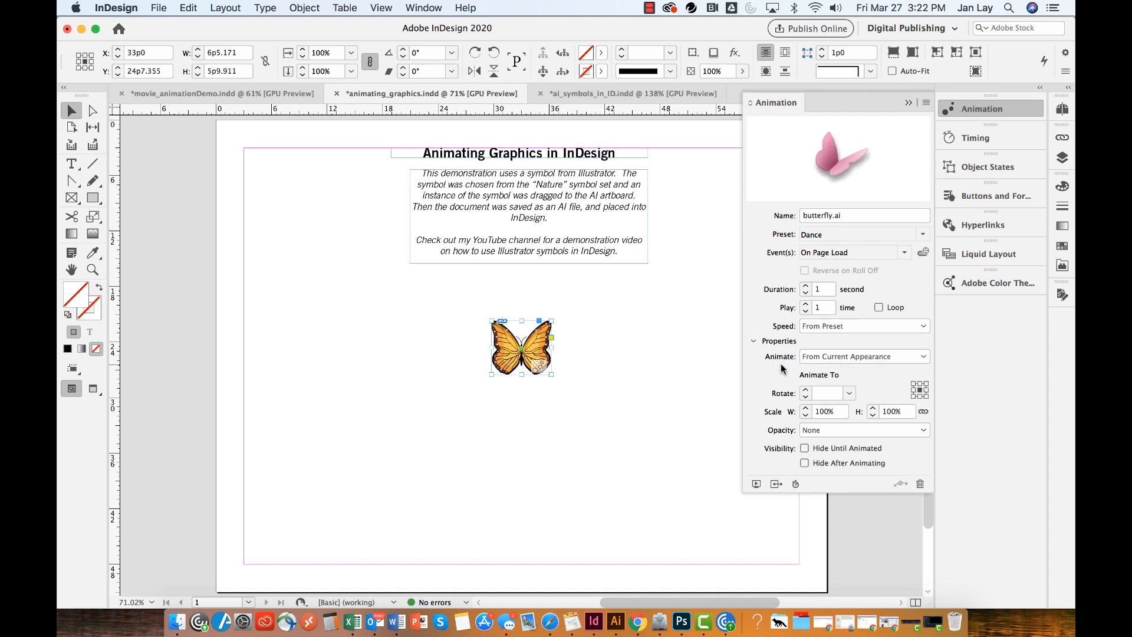
pyautogui.click(924, 357)
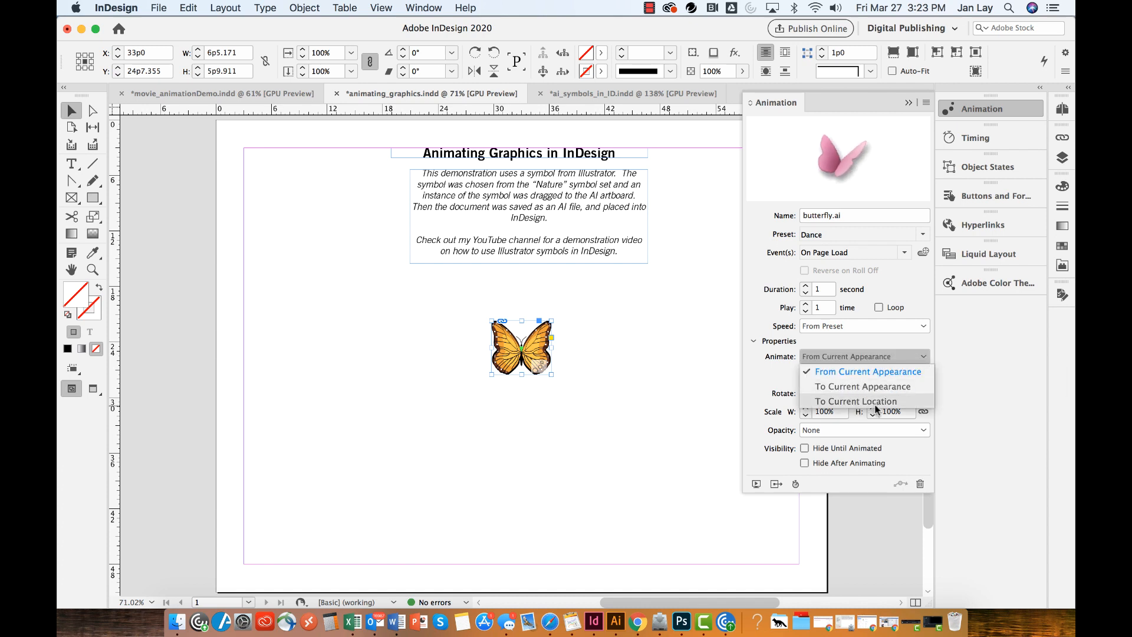
pyautogui.click(760, 385)
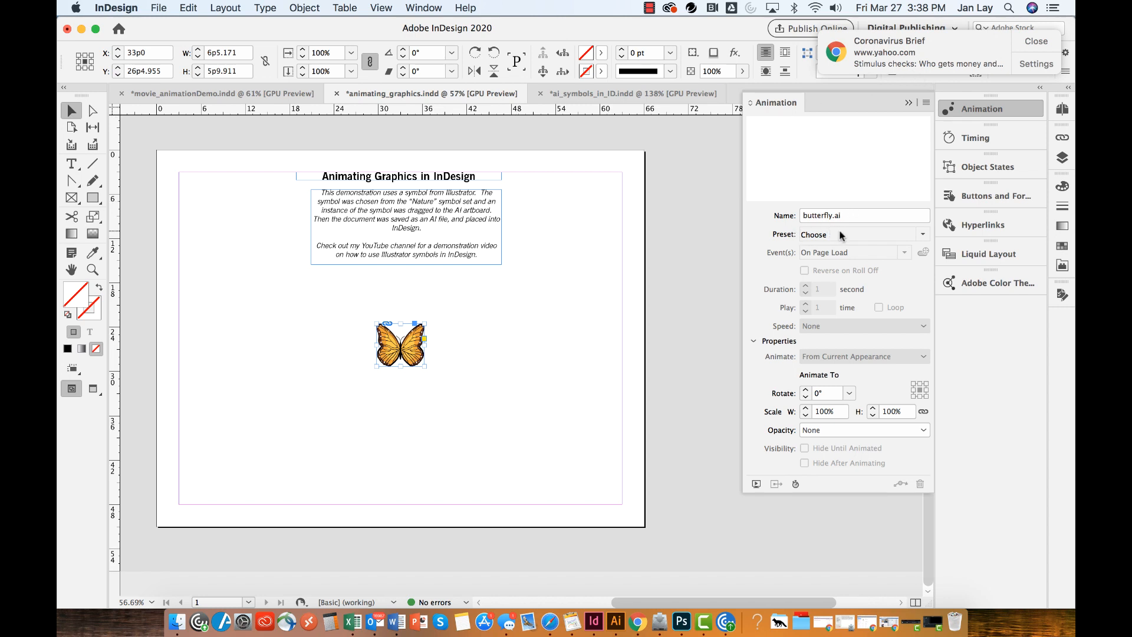
# Apply the Fly in from Left motion preset to the butterfly and preview the animation
pyautogui.click(923, 237)
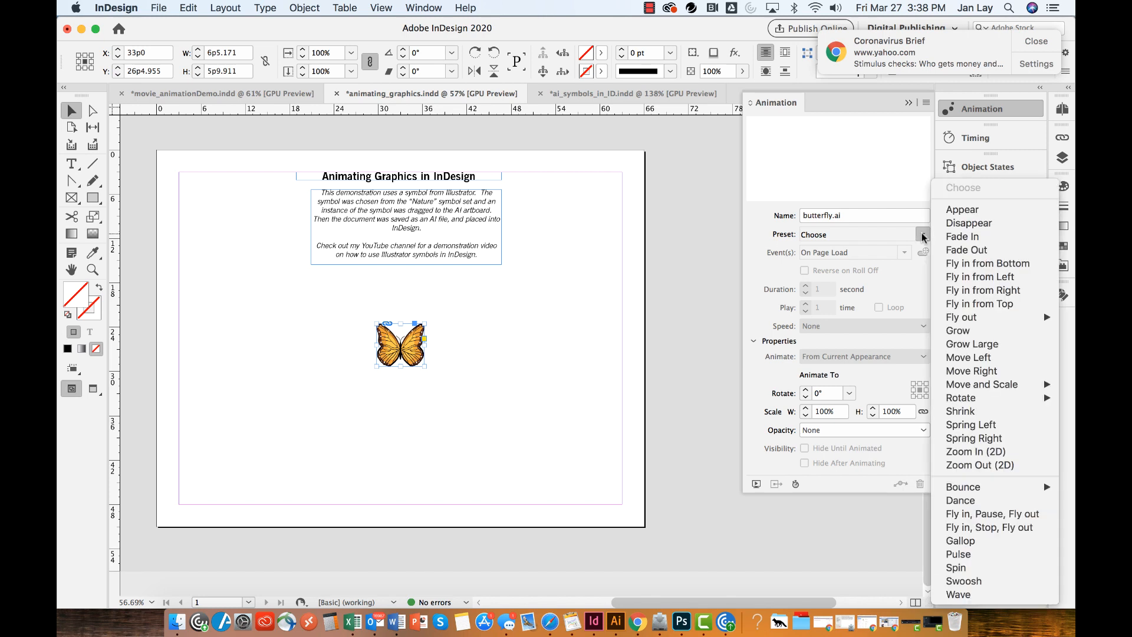
pyautogui.click(978, 278)
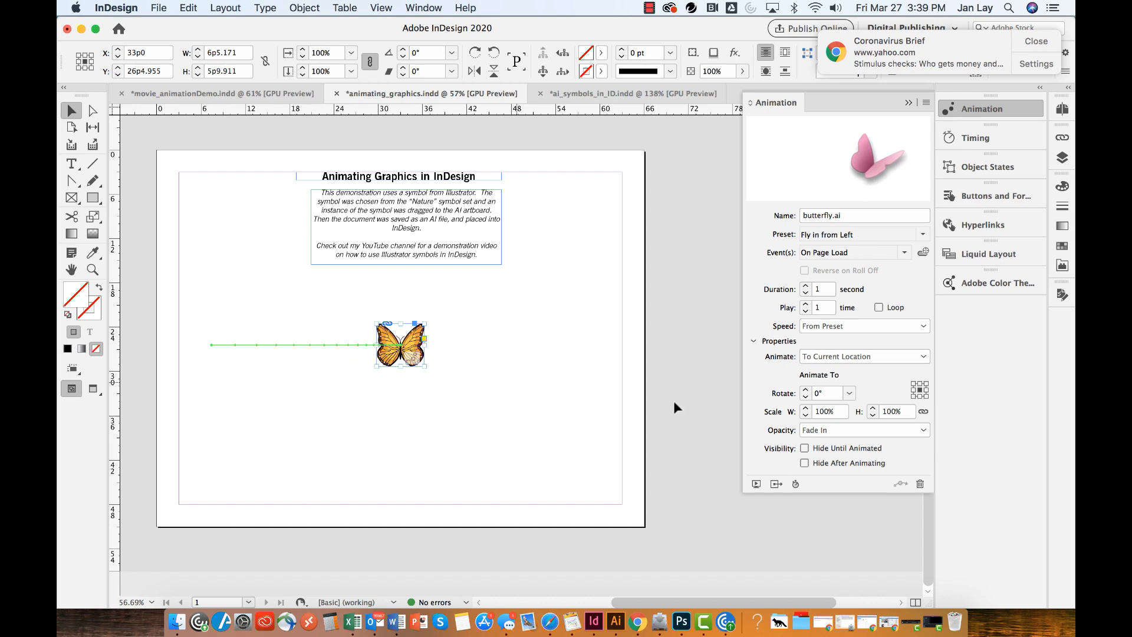
pyautogui.click(756, 484)
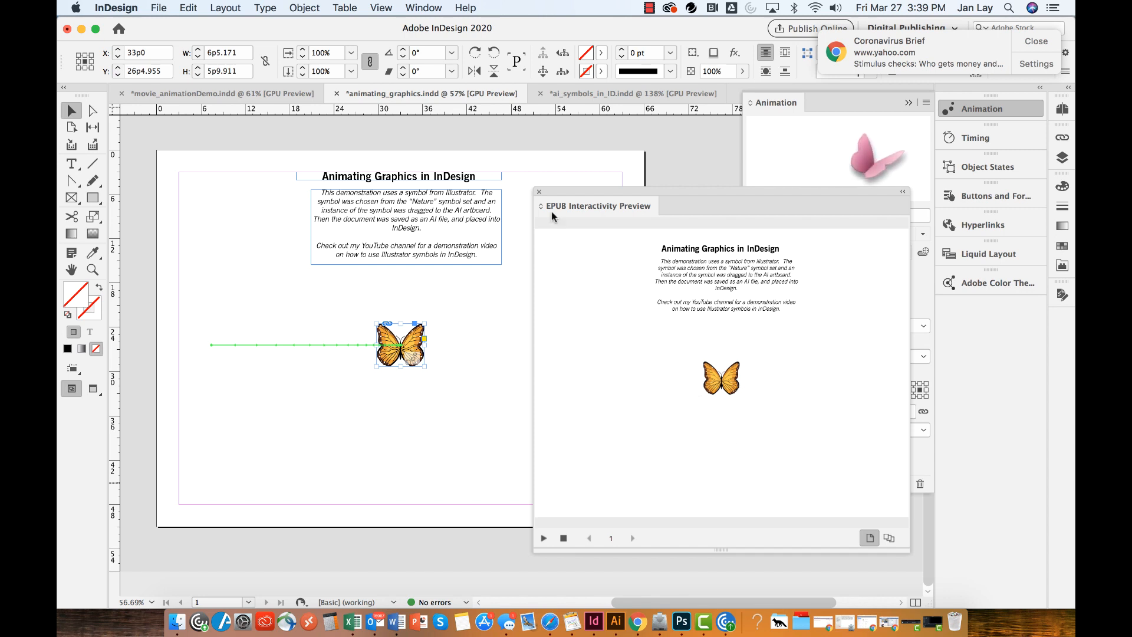
pyautogui.click(539, 192)
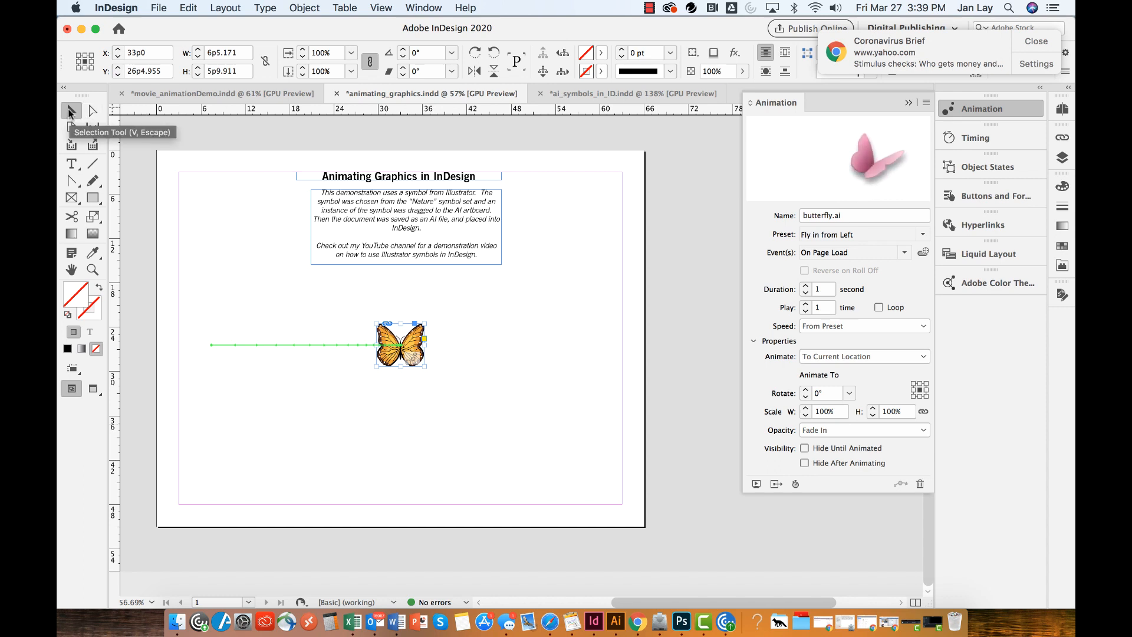
# Extend both ends of the butterfly's motion path off the page's left and right edges, about 74p1 long in total, and preview it
pyautogui.click(269, 347)
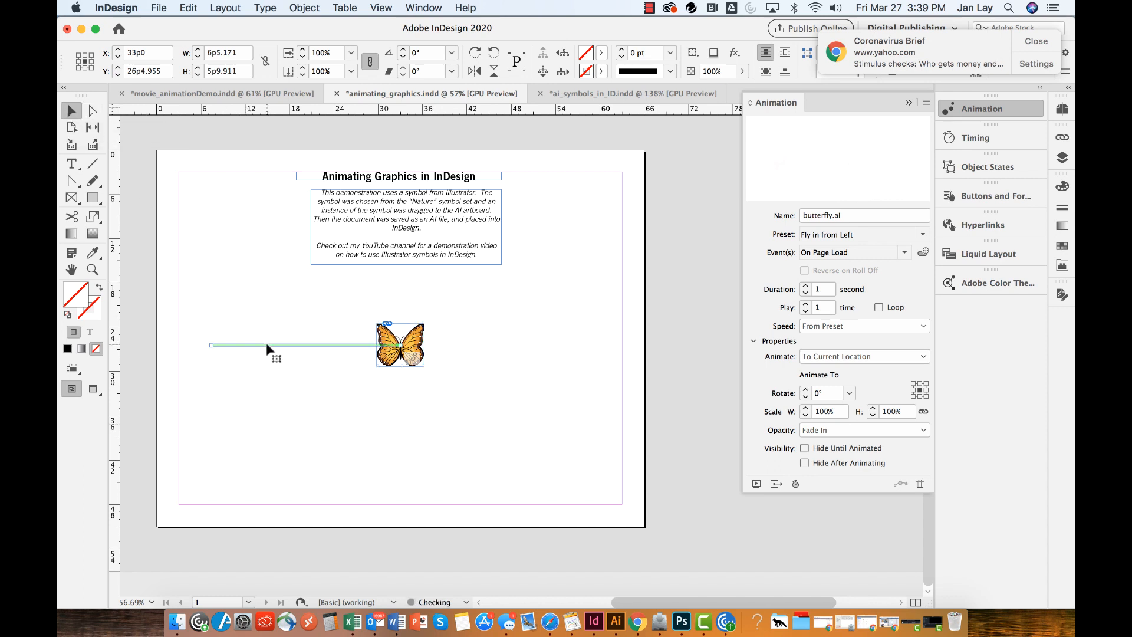
pyautogui.moveTo(210, 344); pyautogui.dragTo(131, 344)
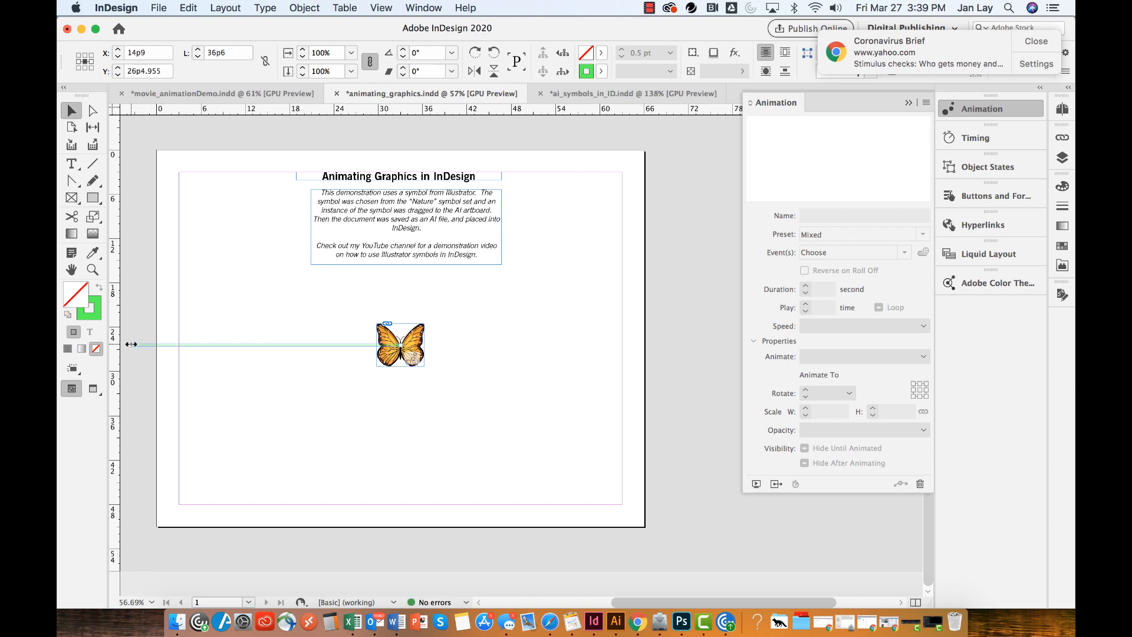
pyautogui.moveTo(400, 344); pyautogui.dragTo(678, 341)
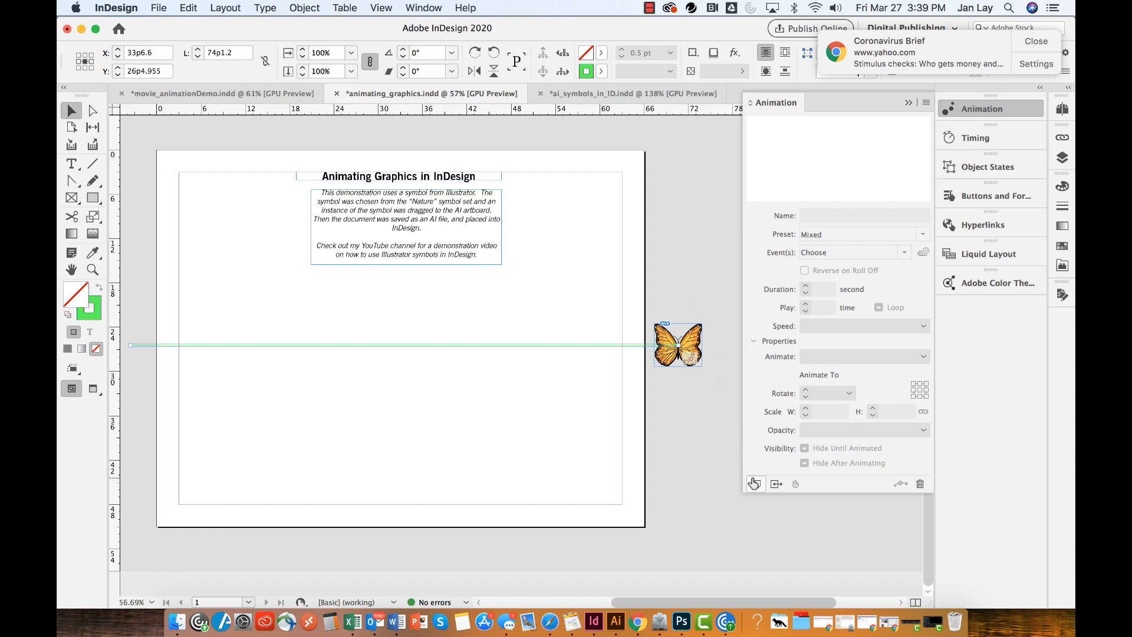
pyautogui.click(755, 483)
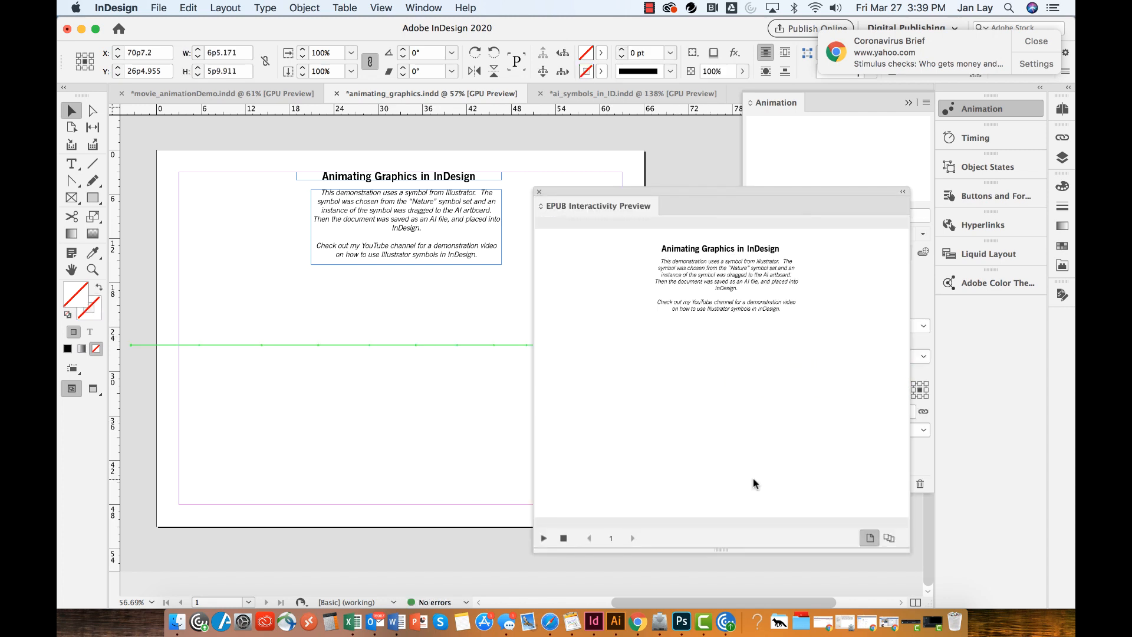
pyautogui.click(539, 192)
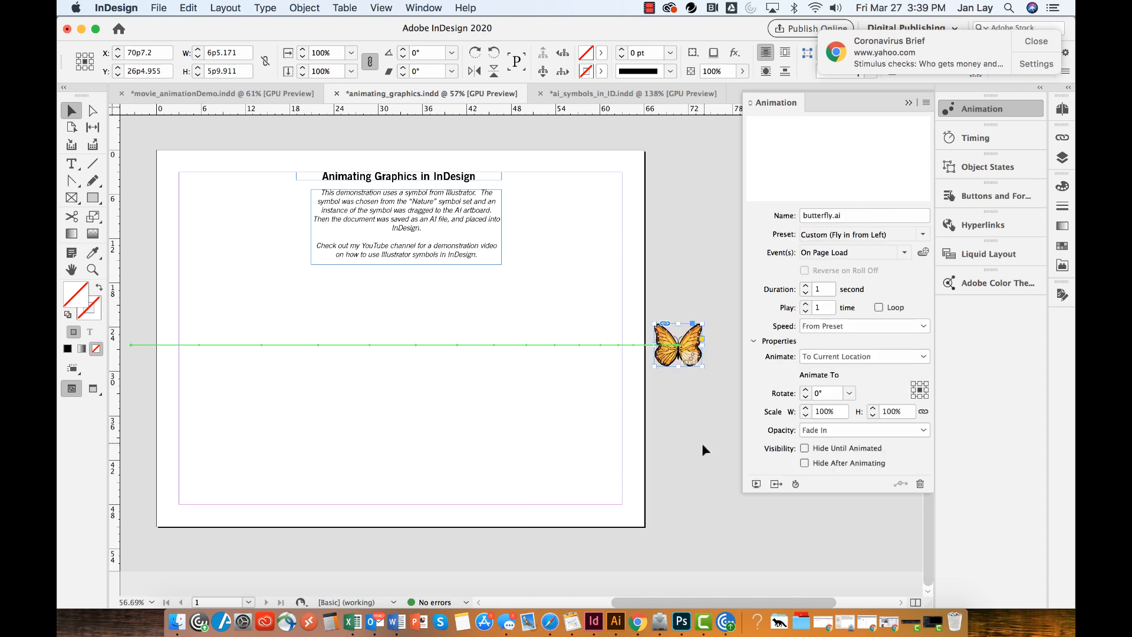
# Set the butterfly animation's duration to 3 seconds and preview the slower flight
pyautogui.click(807, 286)
pyautogui.click(806, 286)
pyautogui.click(806, 286)
pyautogui.click(807, 287)
pyautogui.click(756, 485)
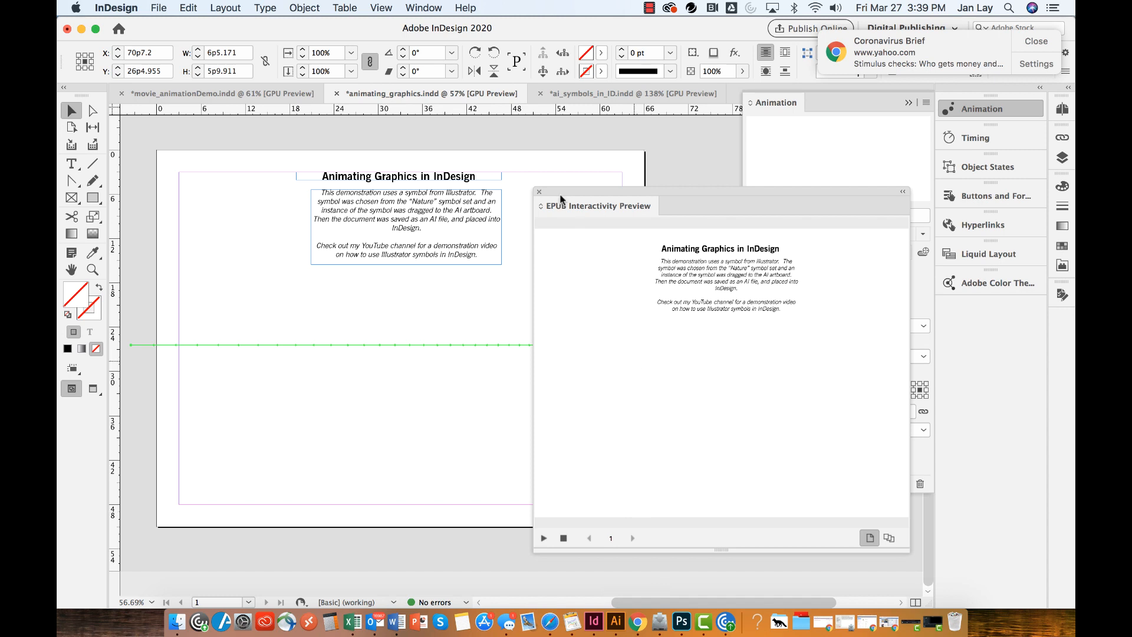
pyautogui.click(539, 192)
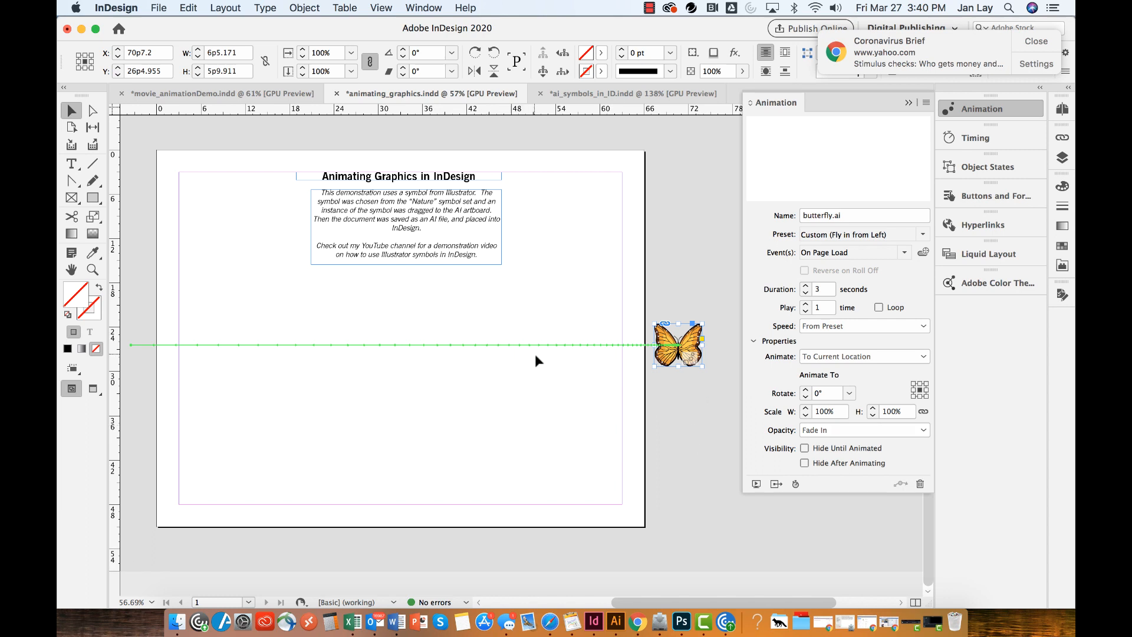
# Draw a wavy freehand path with the Pencil tool from beyond the page's left edge to beyond its right edge, about 72p6 wide and 23p2 high
pyautogui.click(532, 403)
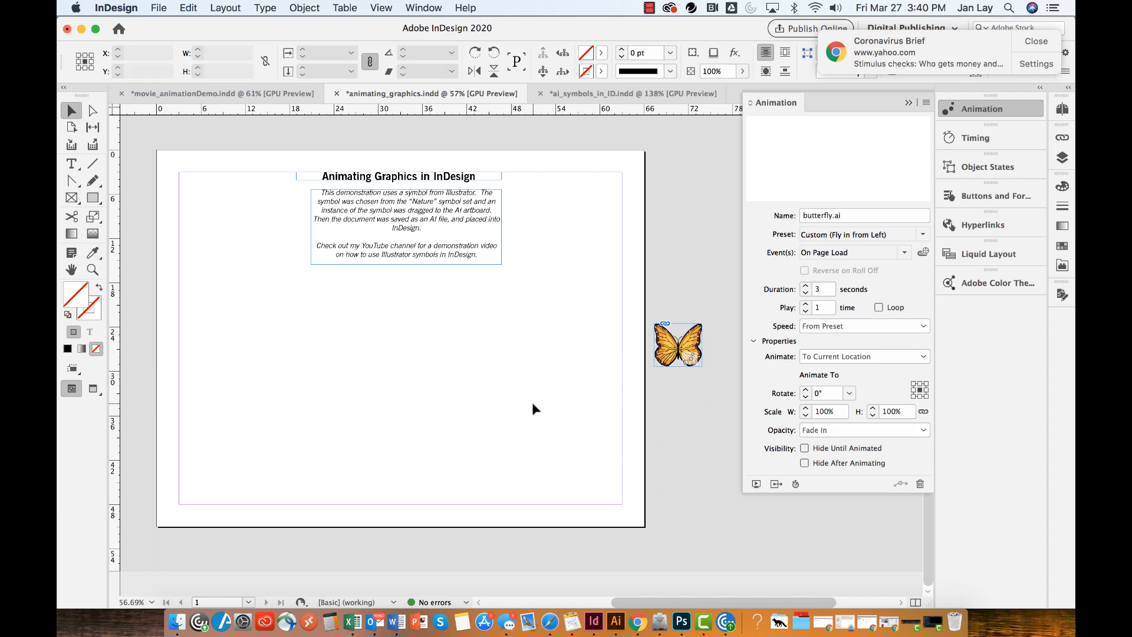
pyautogui.click(682, 357)
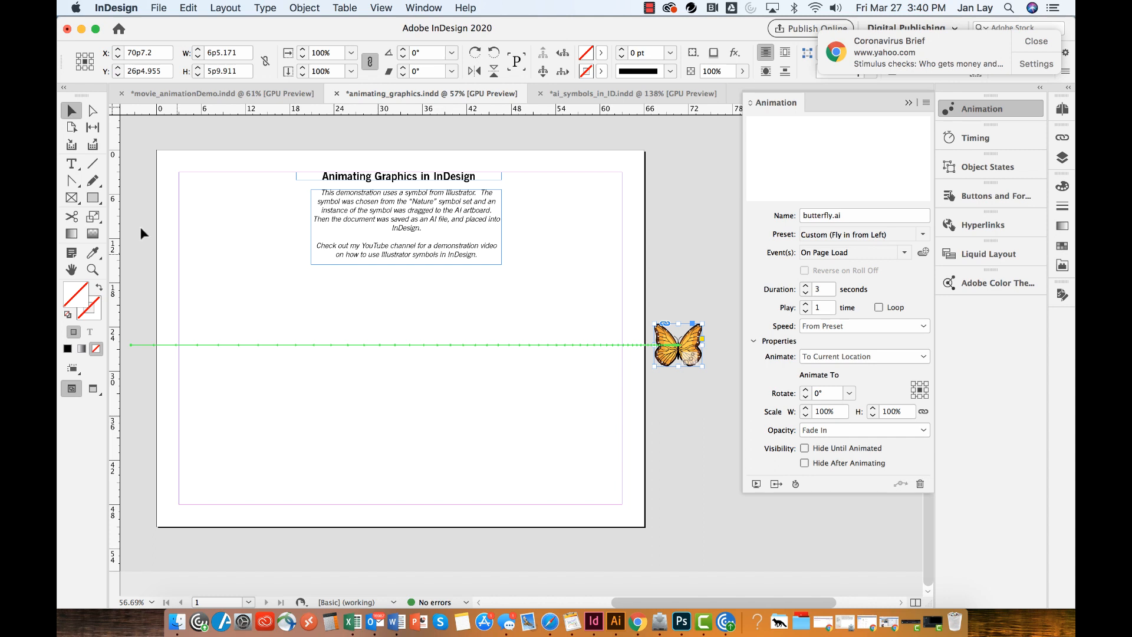
pyautogui.click(72, 181)
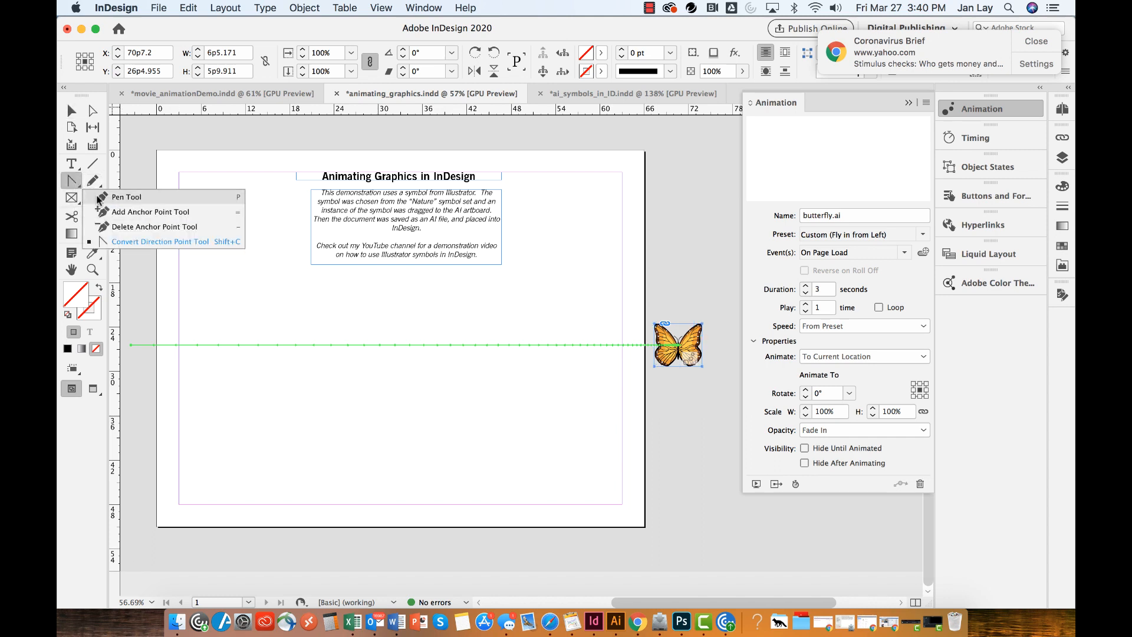
pyautogui.click(121, 197)
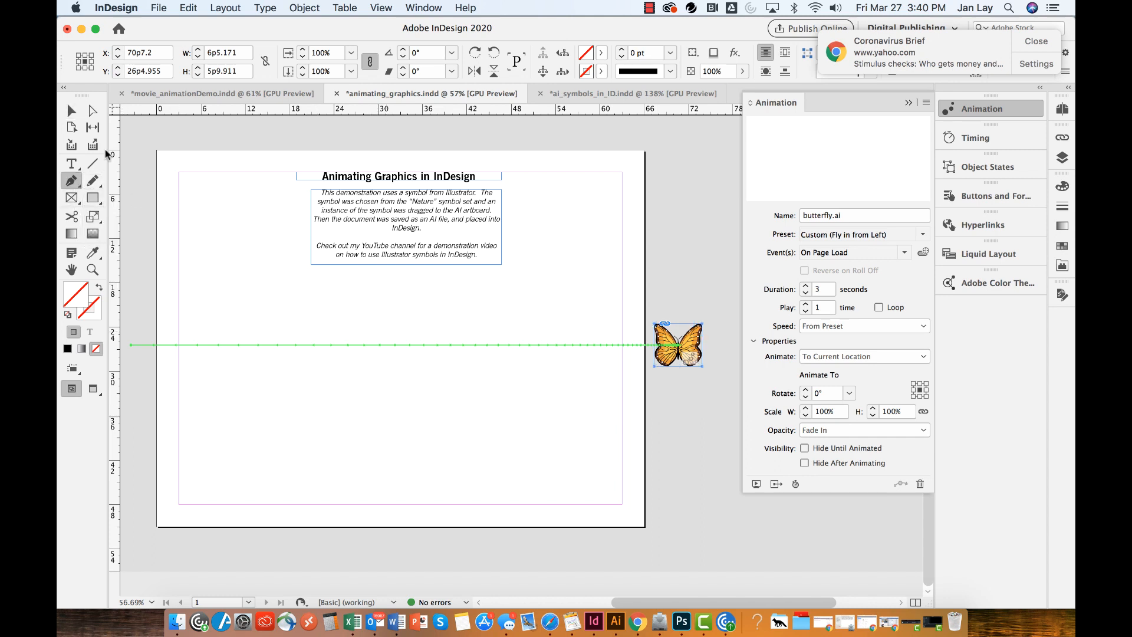
pyautogui.click(94, 183)
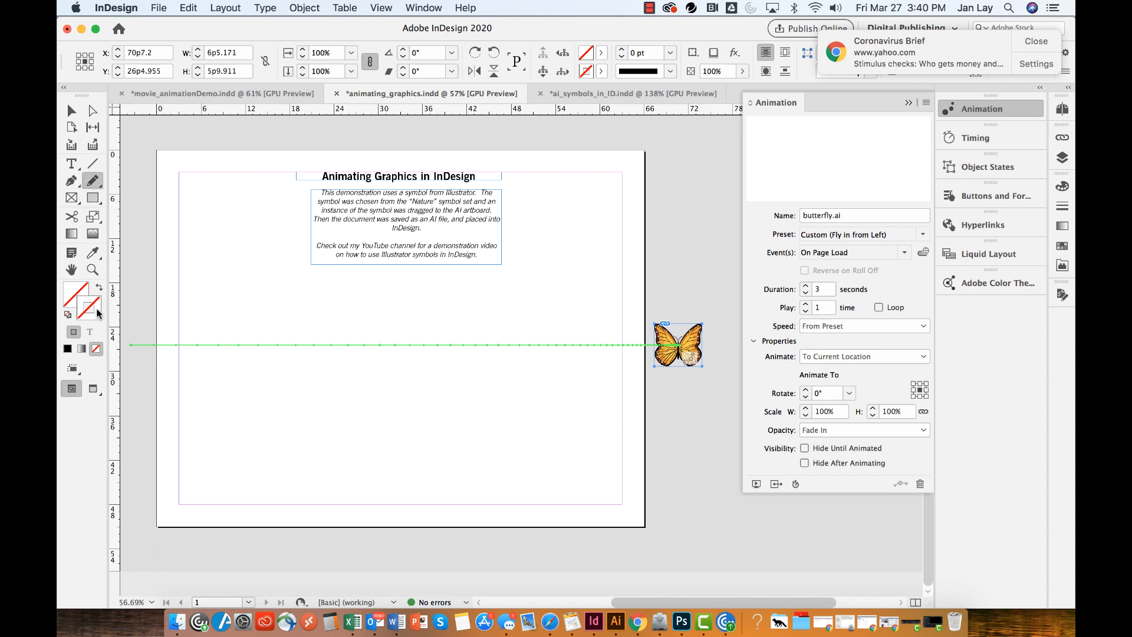
pyautogui.hscroll(-3, 282, 397)
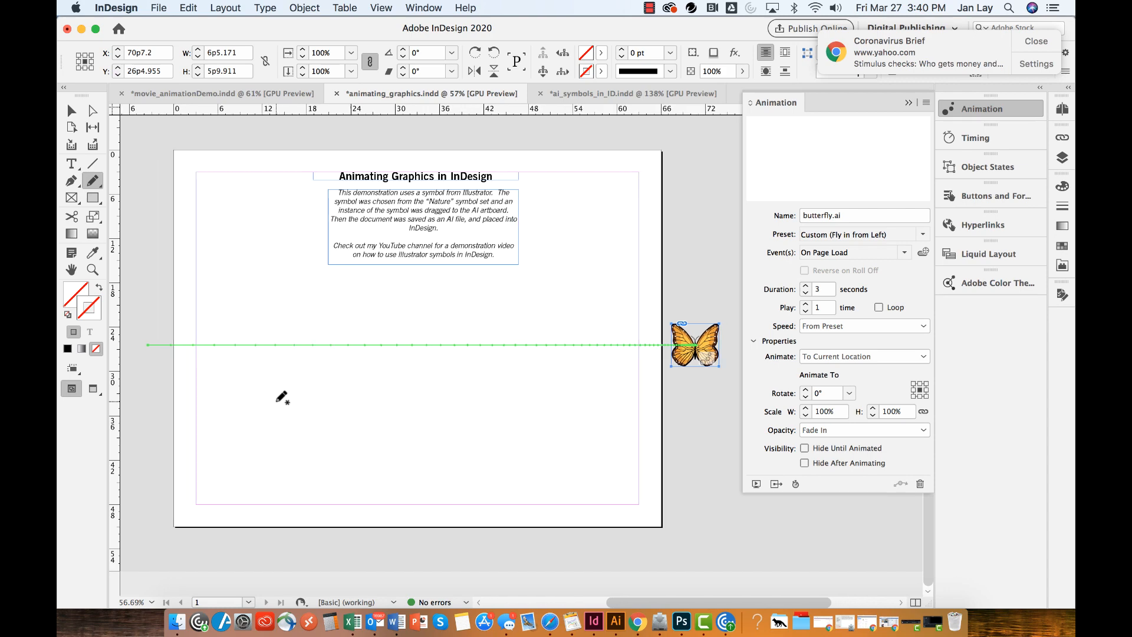
pyautogui.scroll(2, 282, 397)
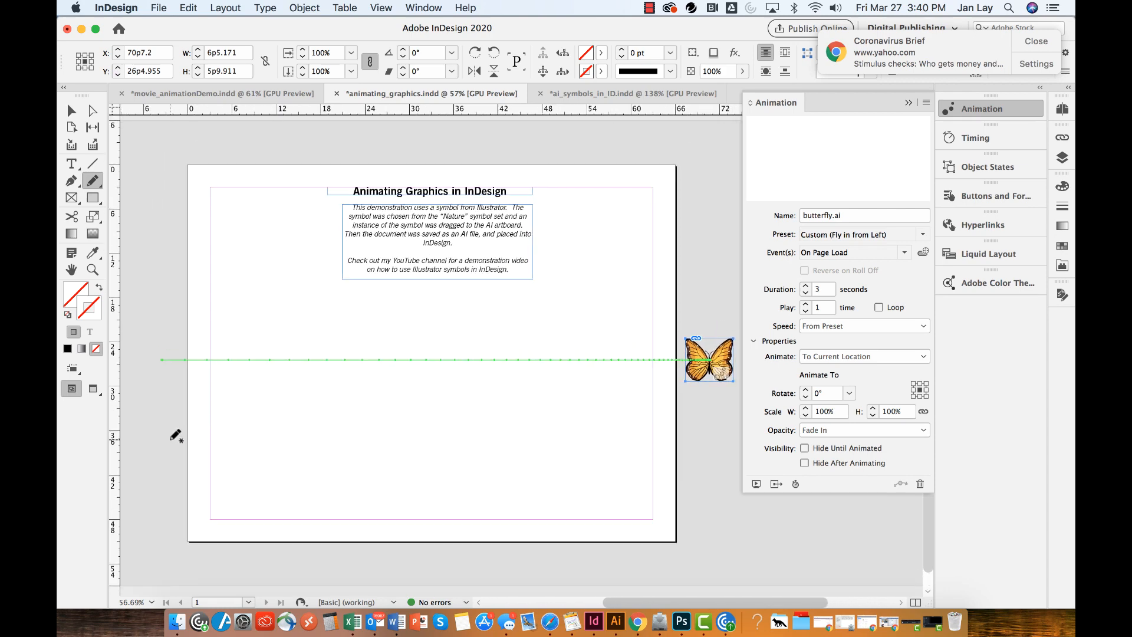
pyautogui.moveTo(171, 442)
pyautogui.mouseDown()
pyautogui.moveTo(238, 399)
pyautogui.moveTo(392, 445)
pyautogui.moveTo(470, 441)
pyautogui.moveTo(536, 383)
pyautogui.moveTo(706, 276)
pyautogui.mouseUp()
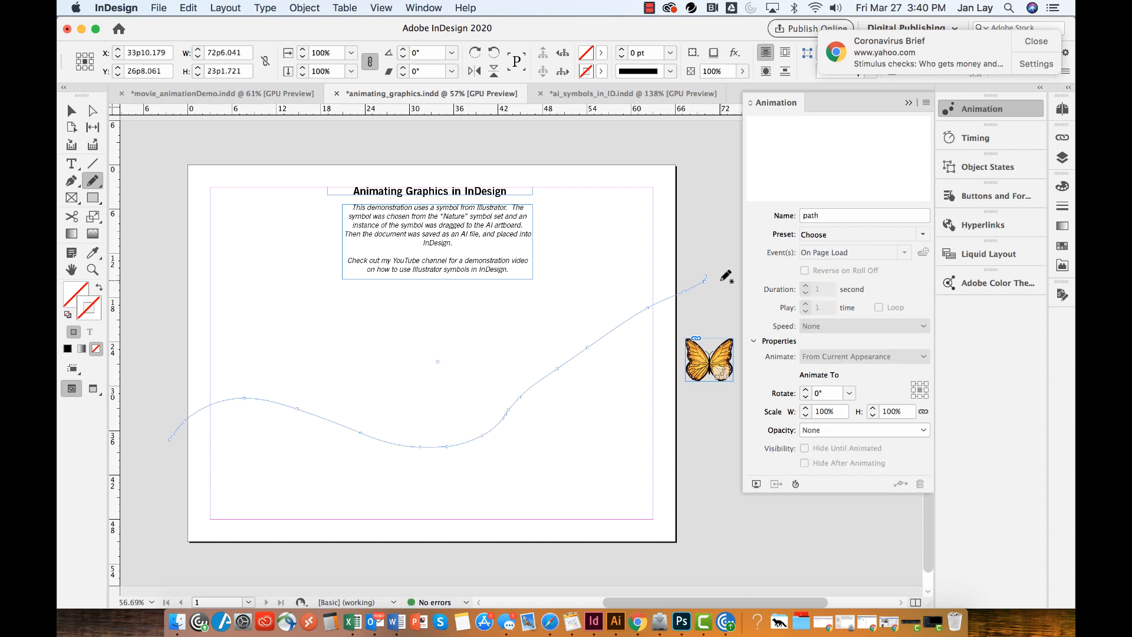
pyautogui.press('v')
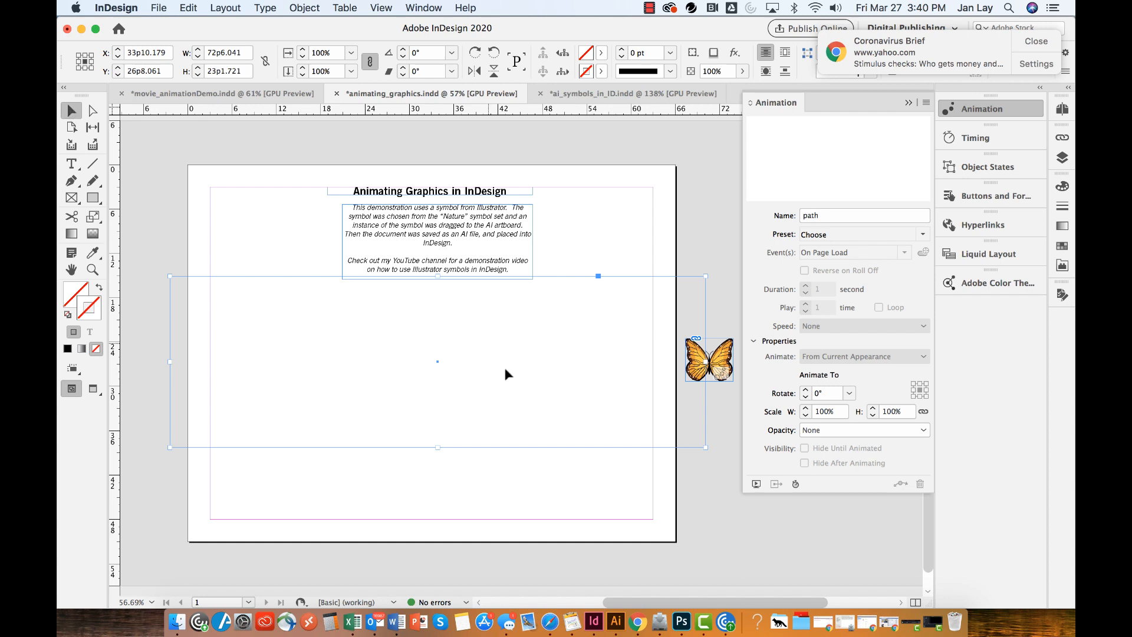
pyautogui.click(696, 517)
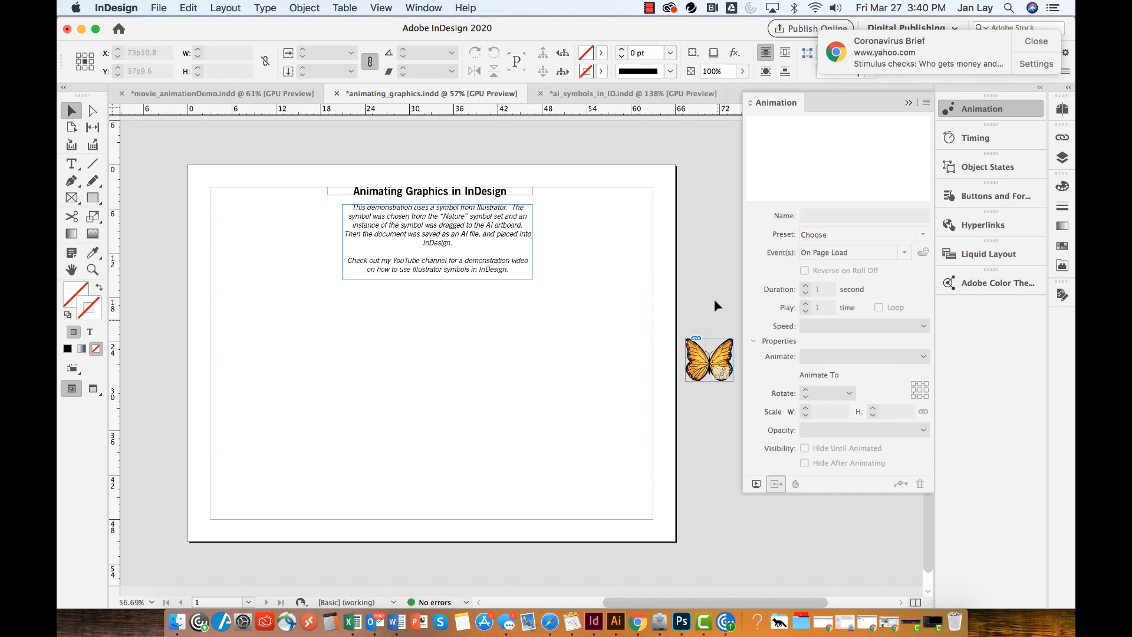
# Select the butterfly together with the wavy drawn path, convert the path into the butterfly's motion path, and preview the animation
pyautogui.click(721, 382)
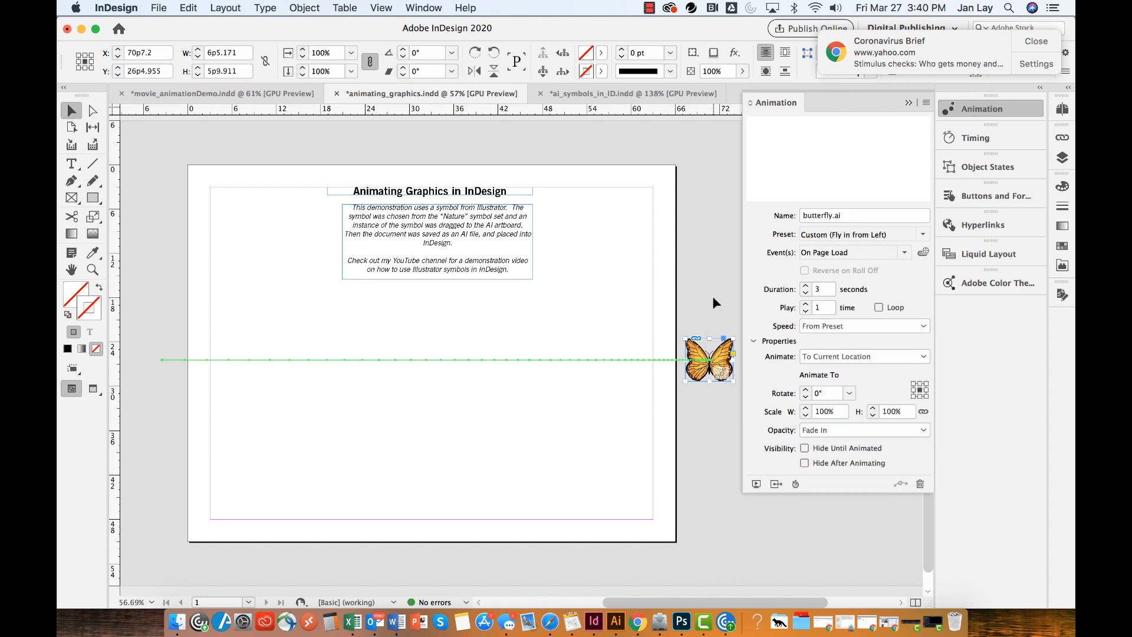
pyautogui.moveTo(712, 296); pyautogui.dragTo(280, 466)
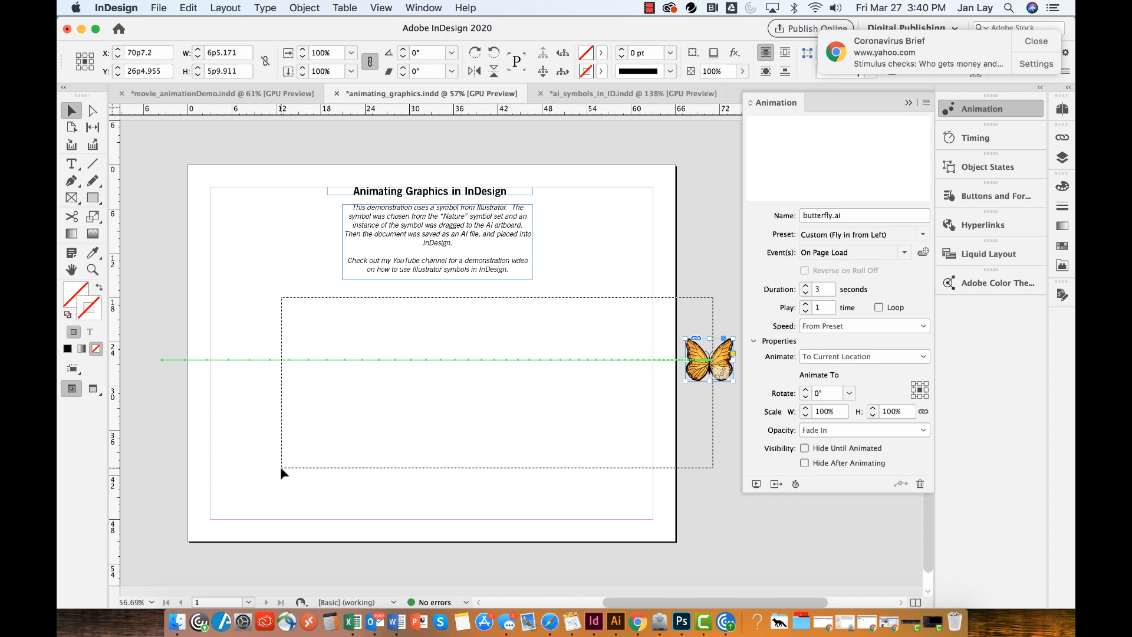
pyautogui.moveTo(280, 466); pyautogui.dragTo(281, 466)
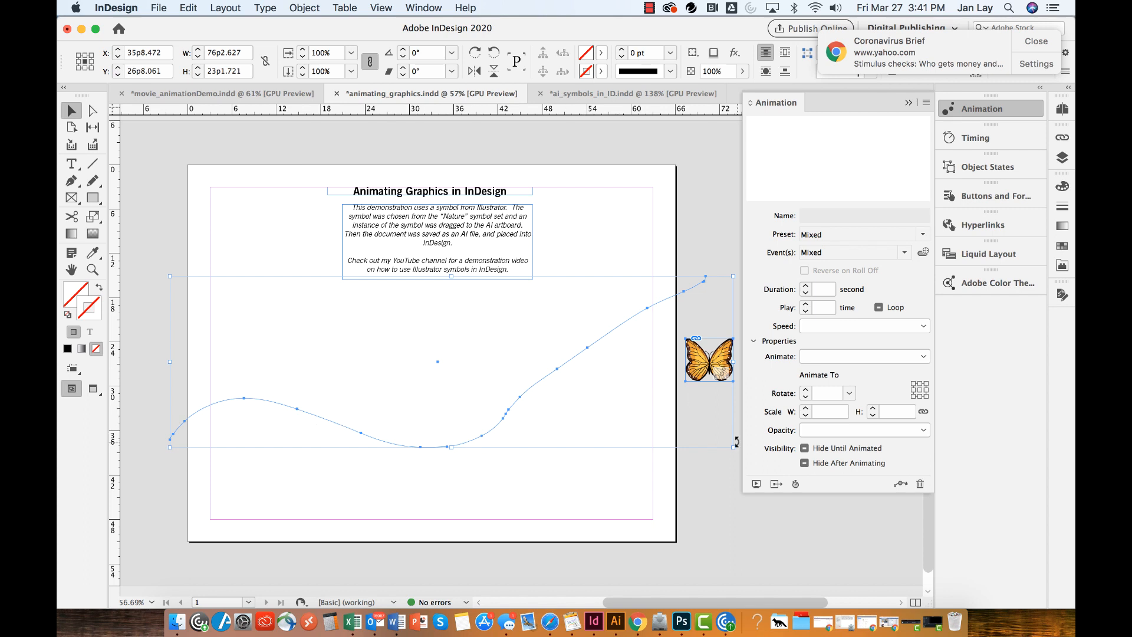
pyautogui.click(901, 485)
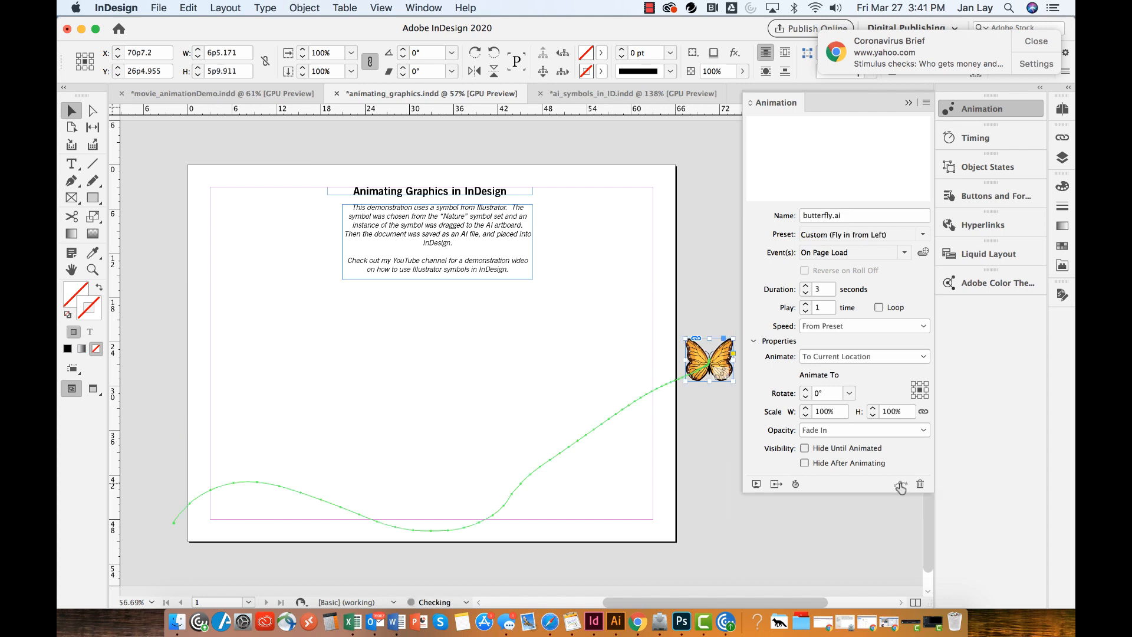
pyautogui.click(757, 485)
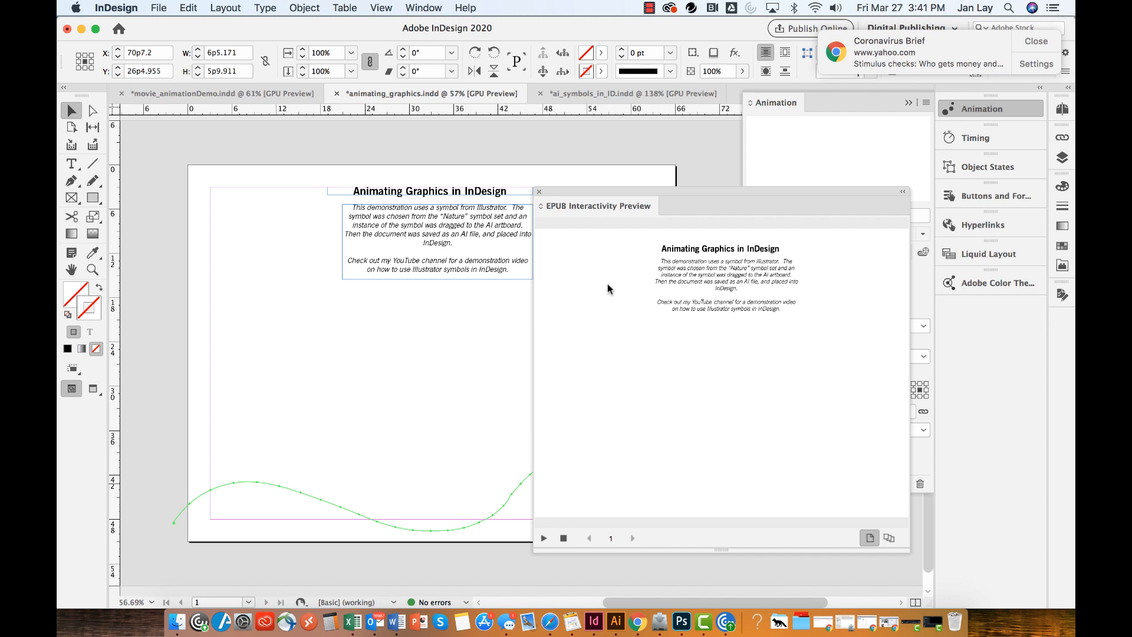
pyautogui.click(539, 192)
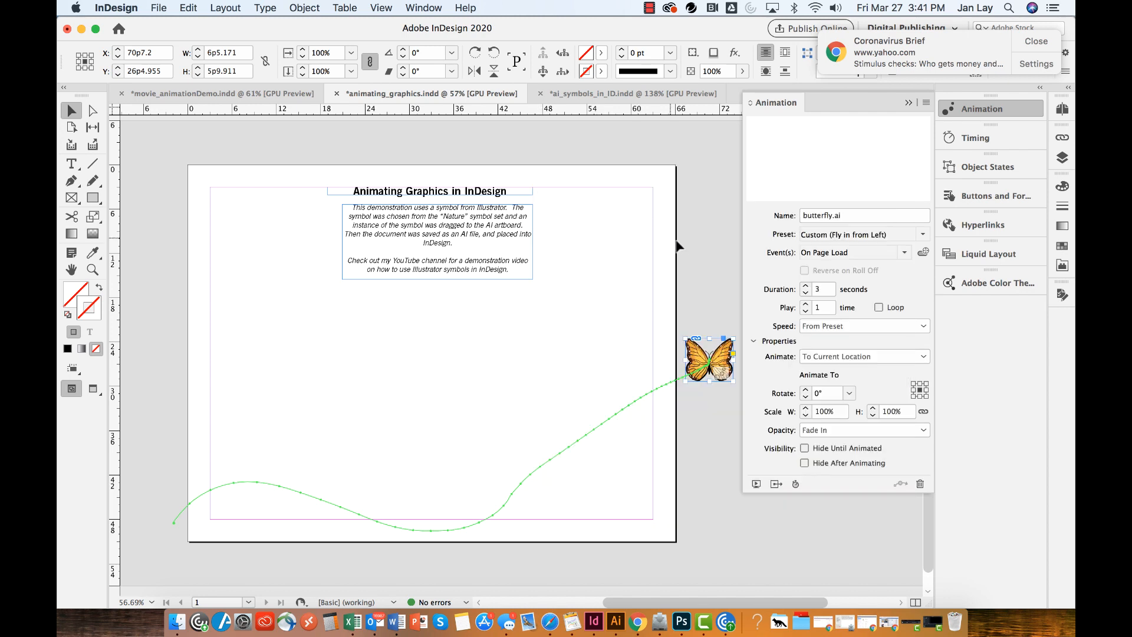
# Reselect the butterfly to view its motion path and examine its timing settings for the On Page Load event
pyautogui.click(689, 245)
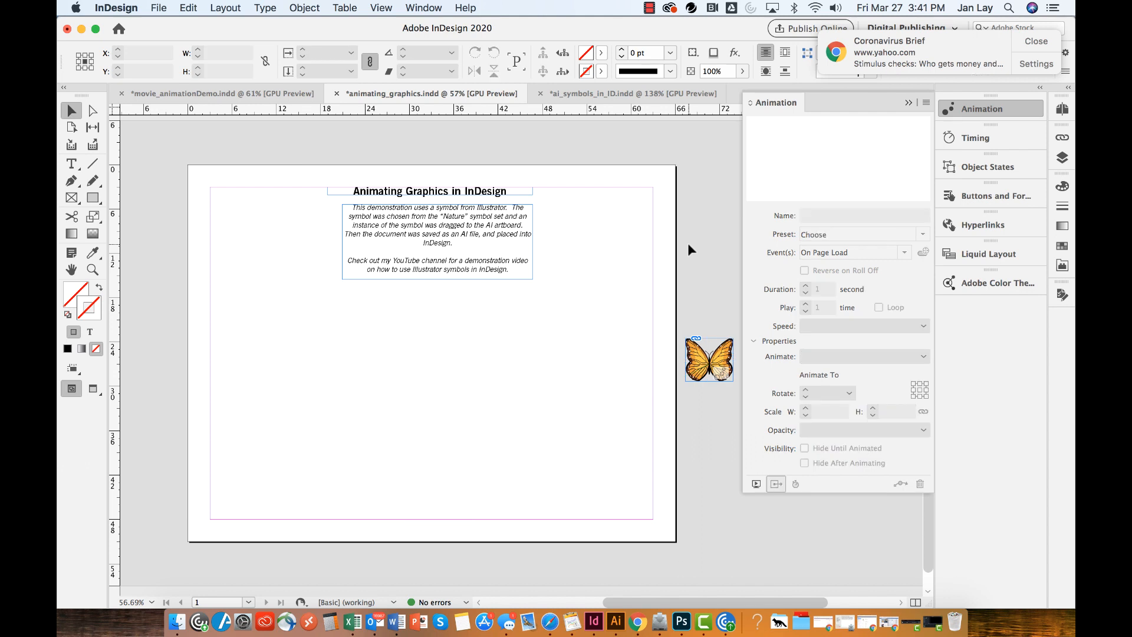
pyautogui.click(687, 368)
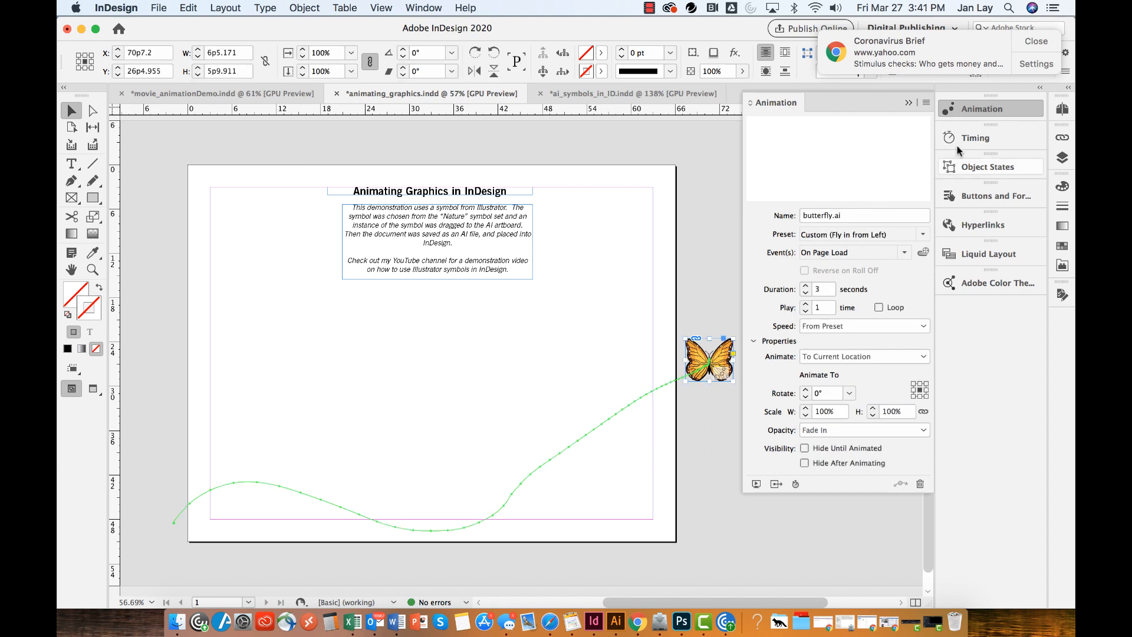
pyautogui.click(972, 139)
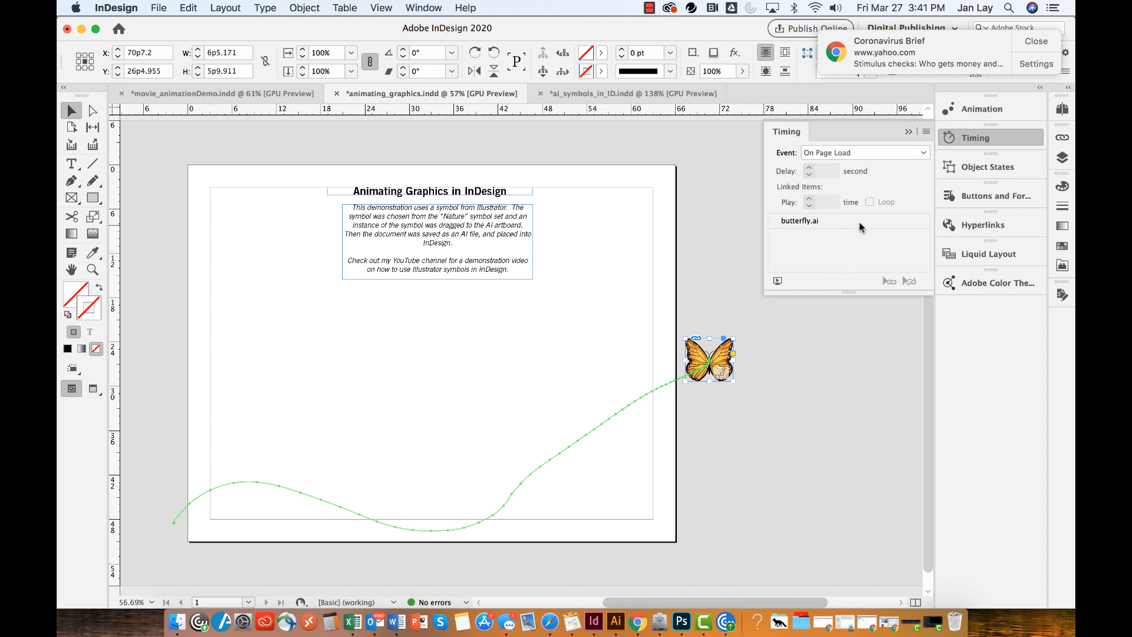
pyautogui.click(907, 131)
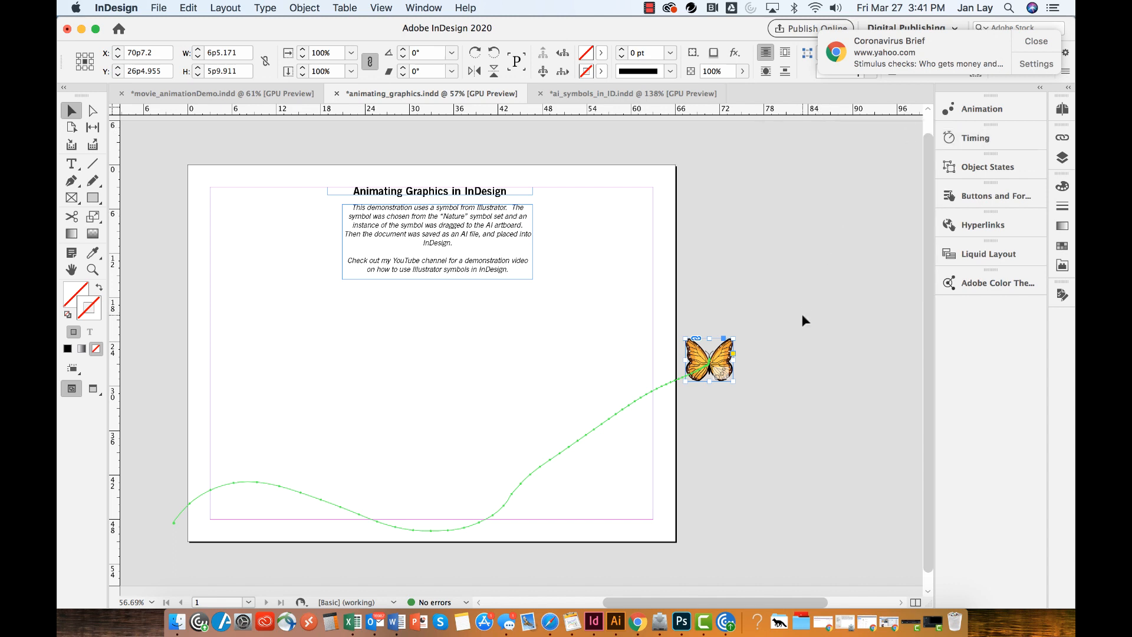